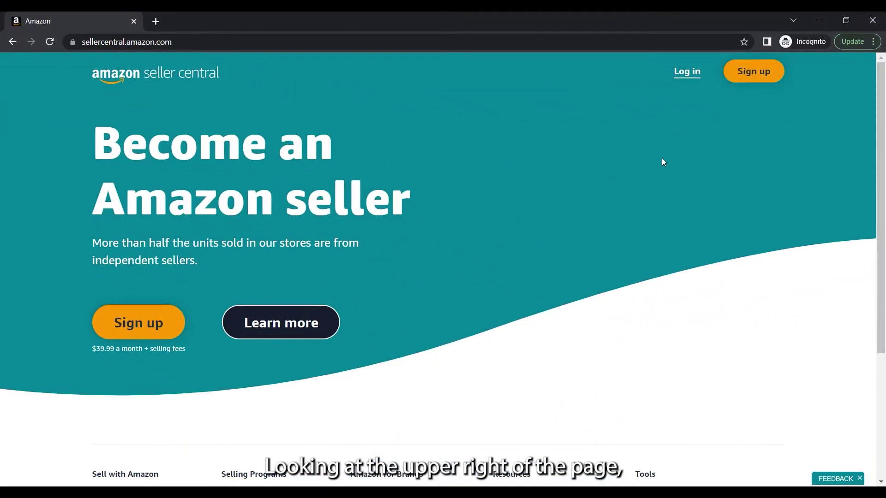
Step: Log in to the seller account and open the page for adding a product to the inventory
{"action": "left_click", "coordinate": [686, 71]}
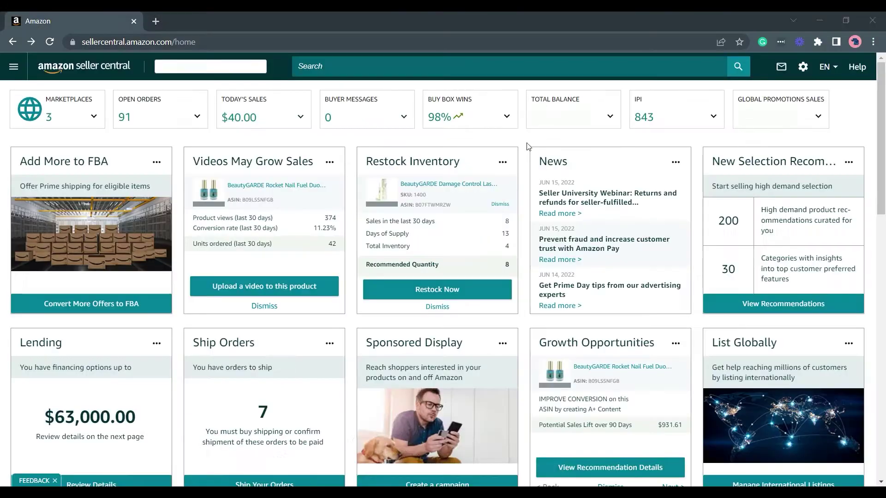
{"action": "double_click", "coordinate": [553, 161]}
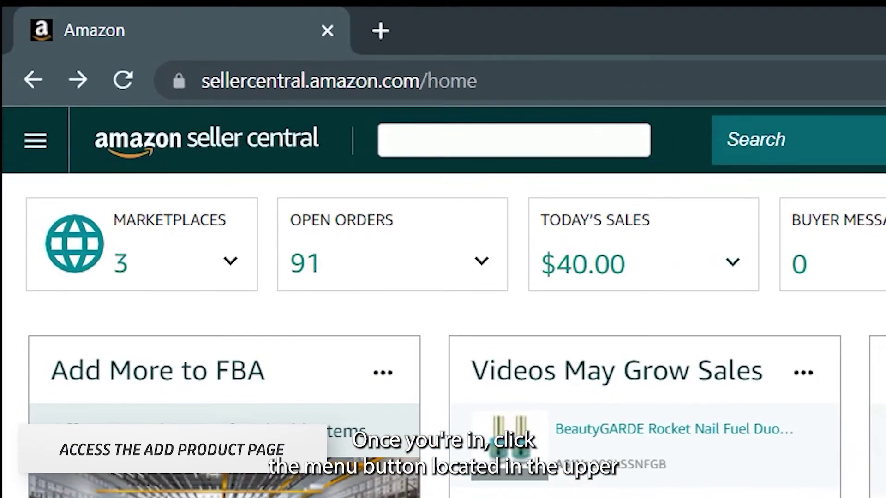
{"action": "left_click", "coordinate": [43, 153]}
{"action": "mouse_move", "coordinate": [97, 281]}
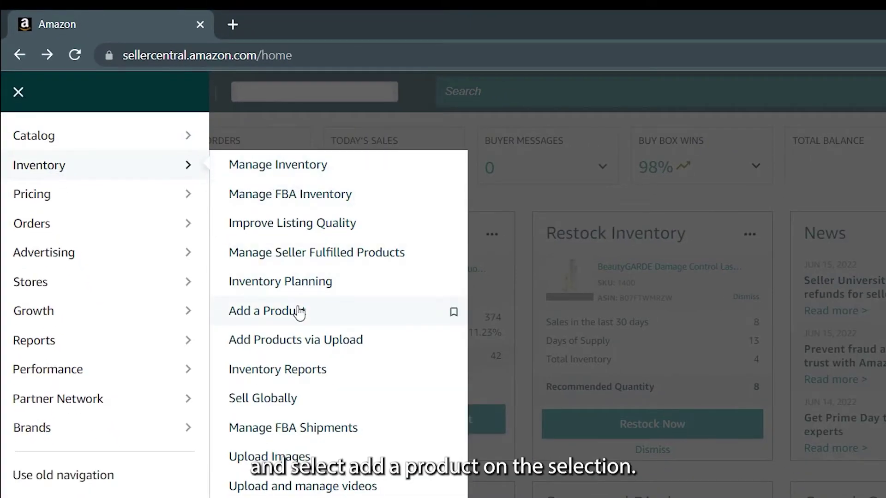
{"action": "left_click", "coordinate": [387, 315]}
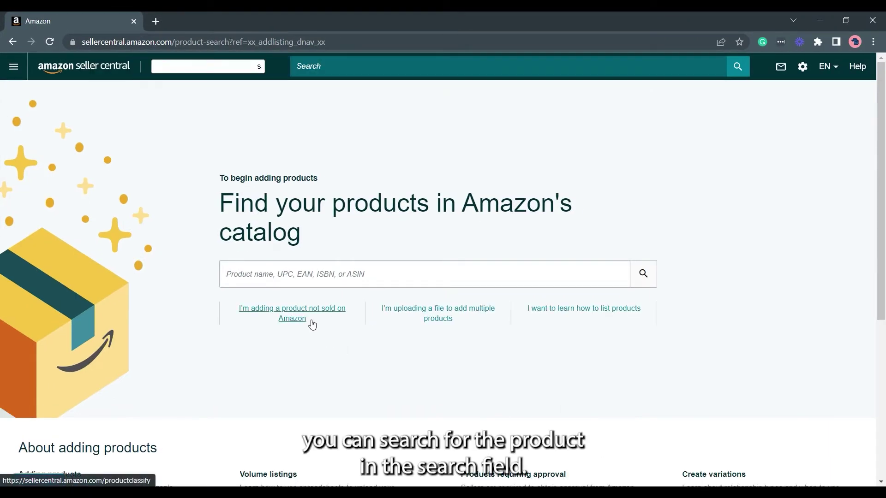
Step: Start a listing for a product that is not sold on Amazon
{"action": "left_click", "coordinate": [381, 282]}
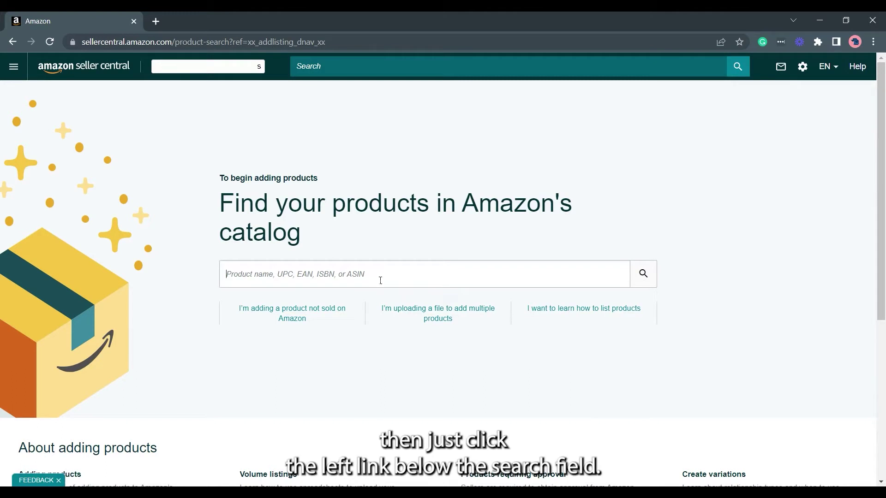
{"action": "left_click", "coordinate": [311, 319]}
{"action": "scroll", "coordinate": [749, 395], "scroll_direction": "down", "scroll_amount": 3}
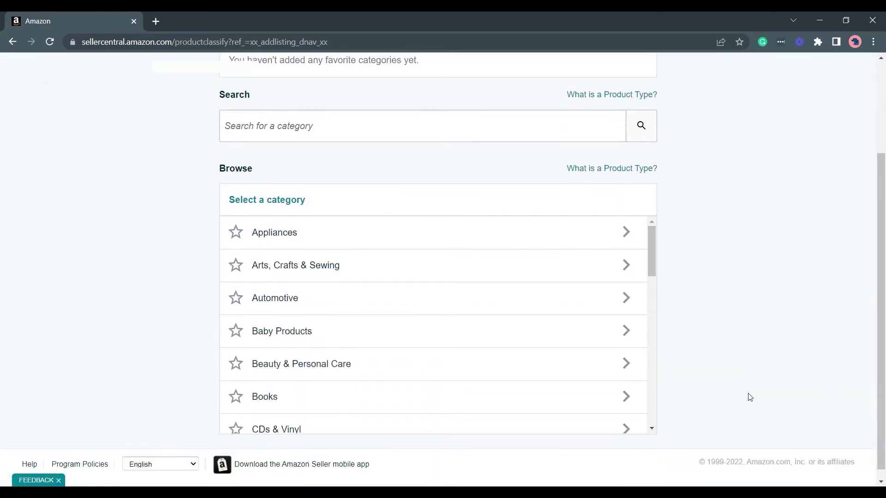
Step: Browse the product categories through Beauty & Personal Care to Personal Care
{"action": "scroll", "coordinate": [639, 395], "scroll_direction": "down", "scroll_amount": 1}
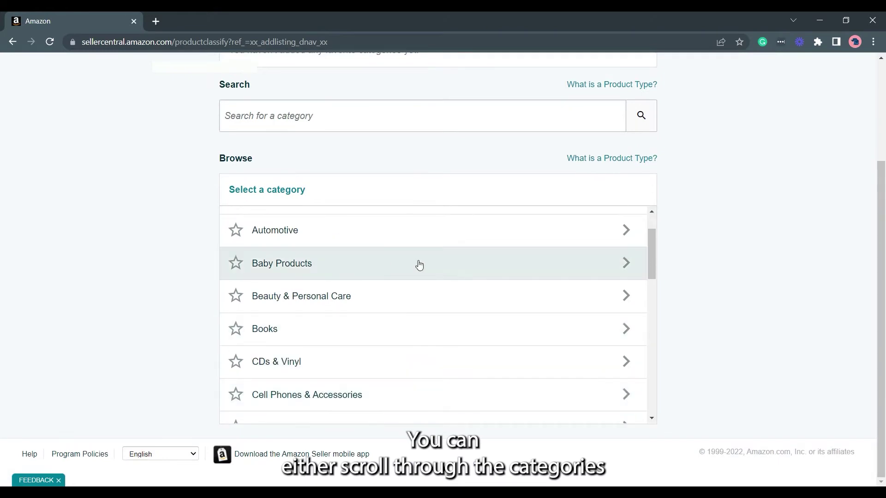
{"action": "left_click", "coordinate": [462, 300]}
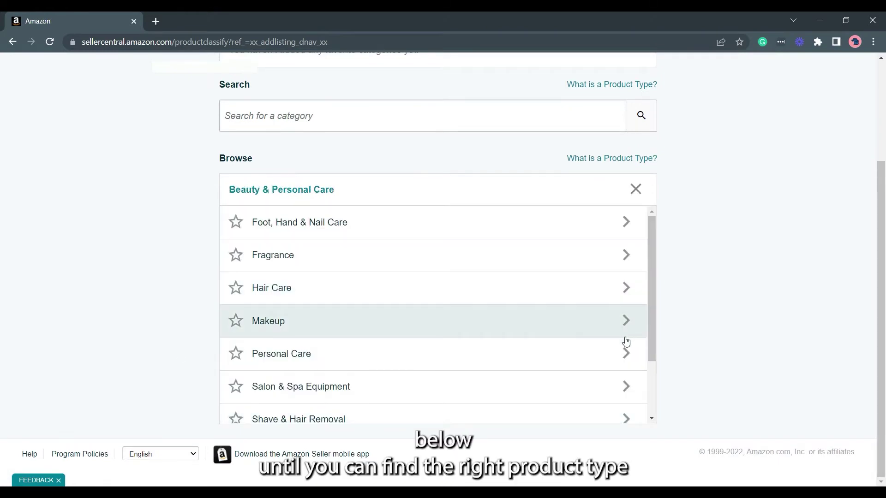
{"action": "left_click", "coordinate": [618, 355]}
{"action": "scroll", "coordinate": [562, 315], "scroll_direction": "down", "scroll_amount": 1}
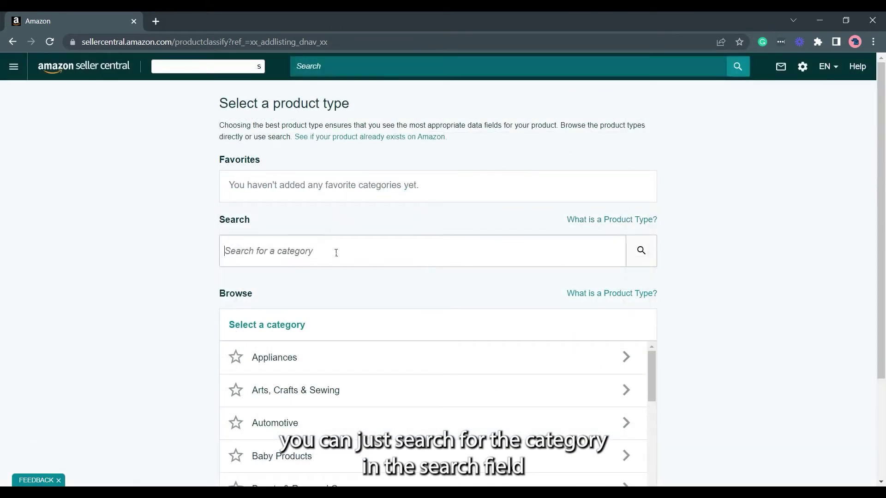
Step: Search the categories for Face Cream and select SKIN MOISTURIZER under Health & Household > Personal Care > Skin Care > Face > Creams & Moisturizers > Face Moisturizers
{"action": "type", "text": "Fa"}
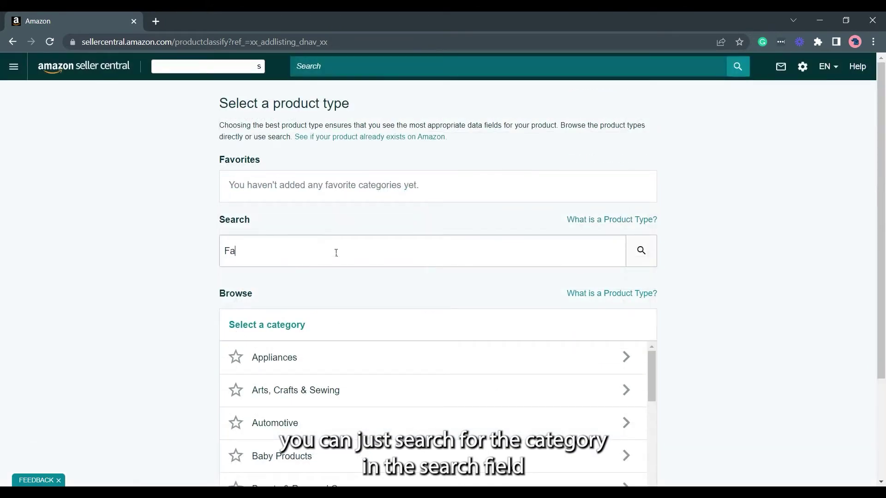
{"action": "type", "text": "ce Cream"}
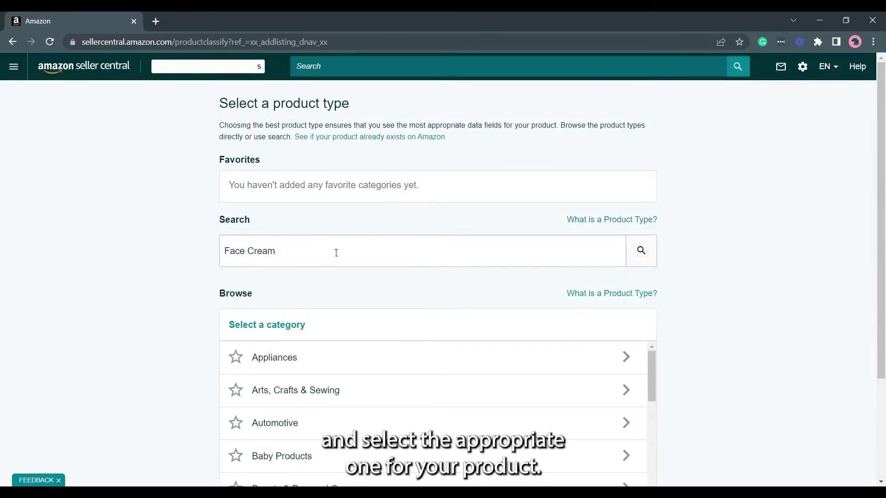
{"action": "key", "text": "Return"}
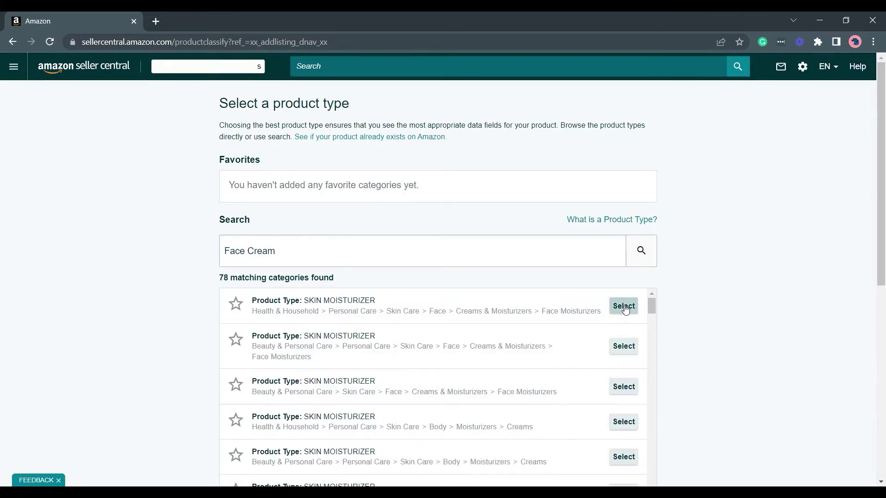
{"action": "left_click", "coordinate": [625, 307]}
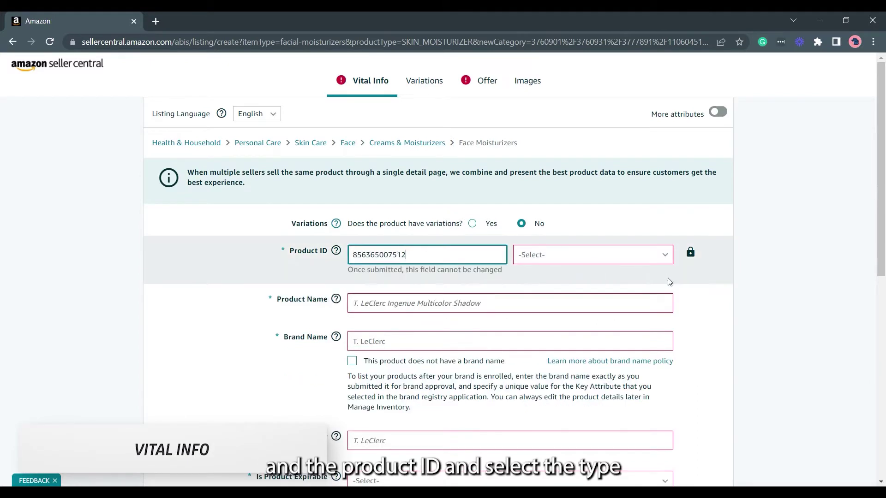
Step: Set the product ID type to UPC, and enter the product name Cream Starter Kit with the brand name BeautyGARDE
{"action": "left_click", "coordinate": [588, 258]}
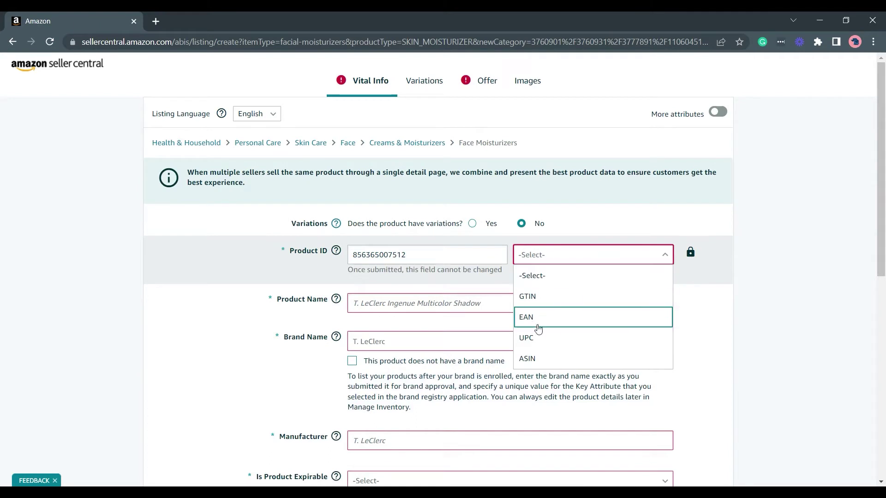
{"action": "left_click", "coordinate": [590, 339]}
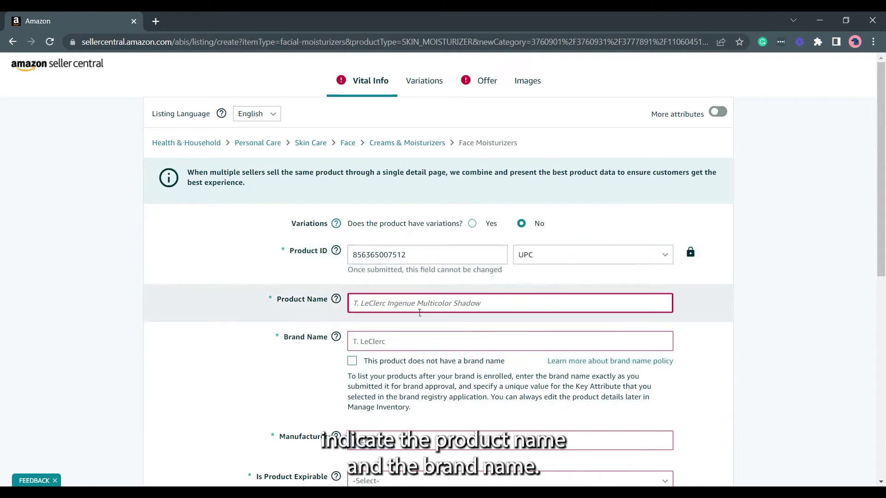
{"action": "type", "text": "Cream Starter Kit"}
{"action": "left_click", "coordinate": [422, 343]}
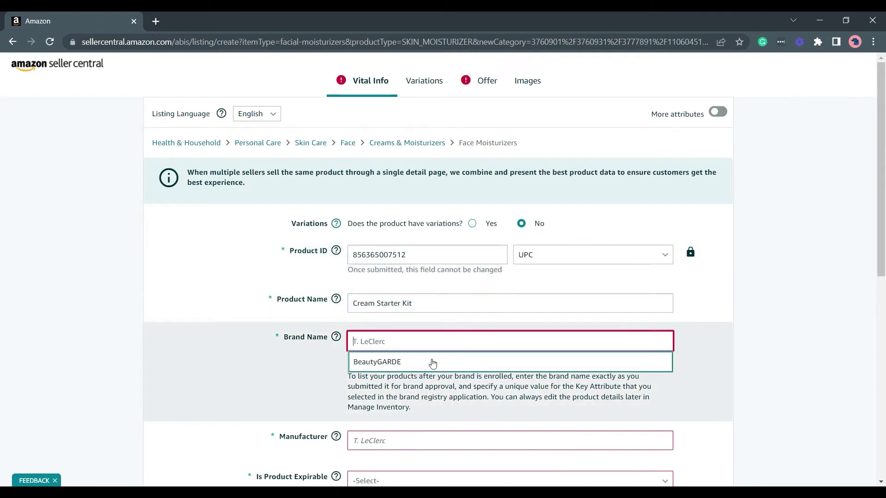
{"action": "left_click", "coordinate": [432, 364]}
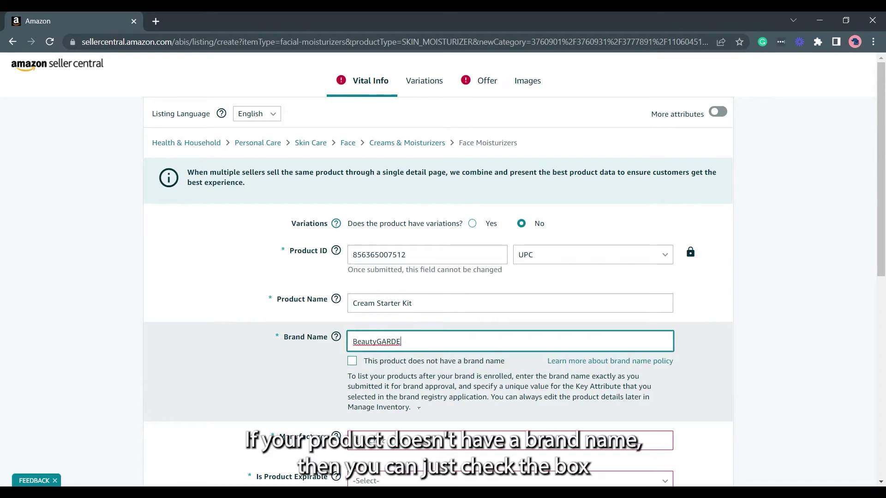
Step: Replace the entered brand by marking the product as having no brand name
{"action": "left_click_drag", "start_coordinate": [368, 364], "coordinate": [492, 369]}
{"action": "left_click", "coordinate": [491, 369]}
{"action": "left_click", "coordinate": [421, 364]}
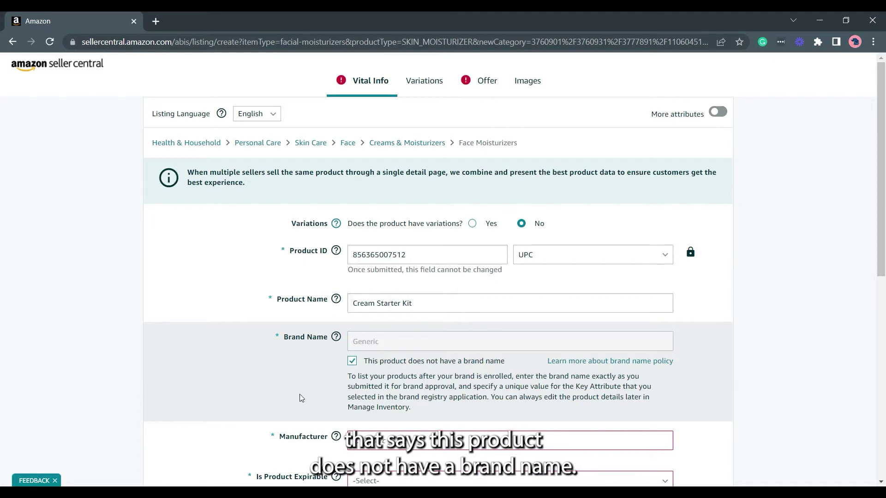
Step: Complete the vital info with manufacturer Beauty Garde, not expirable, 1 item, 5.00 Fl Oz, not heat sensitive, form Cream and size 5.00 Oz
{"action": "scroll", "coordinate": [299, 398], "scroll_direction": "down", "scroll_amount": 2}
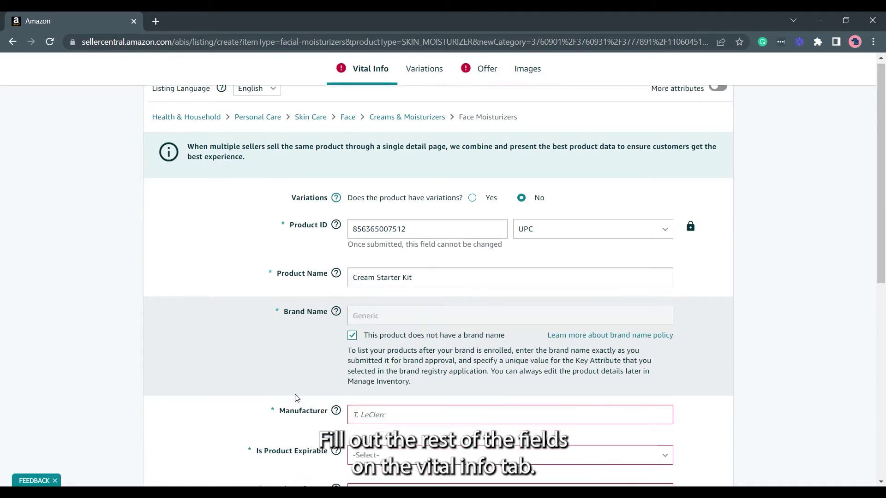
{"action": "scroll", "coordinate": [300, 399], "scroll_direction": "down", "scroll_amount": 5}
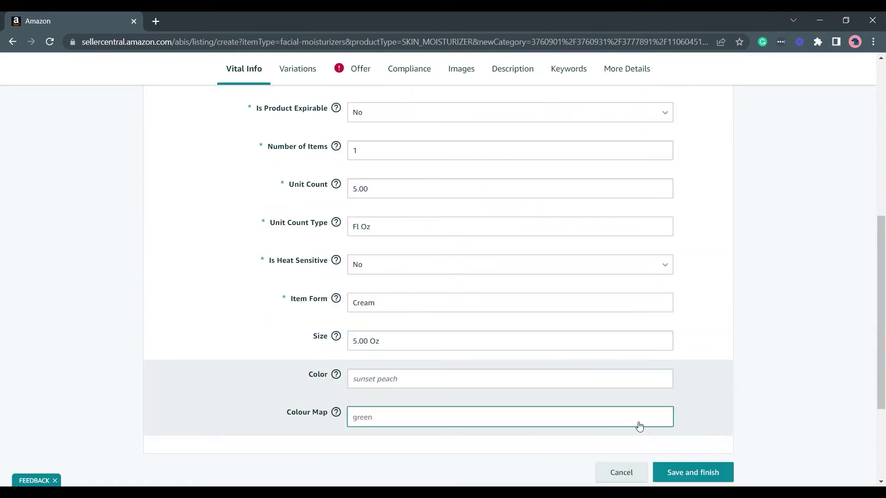
{"action": "scroll", "coordinate": [637, 423], "scroll_direction": "up", "scroll_amount": 8}
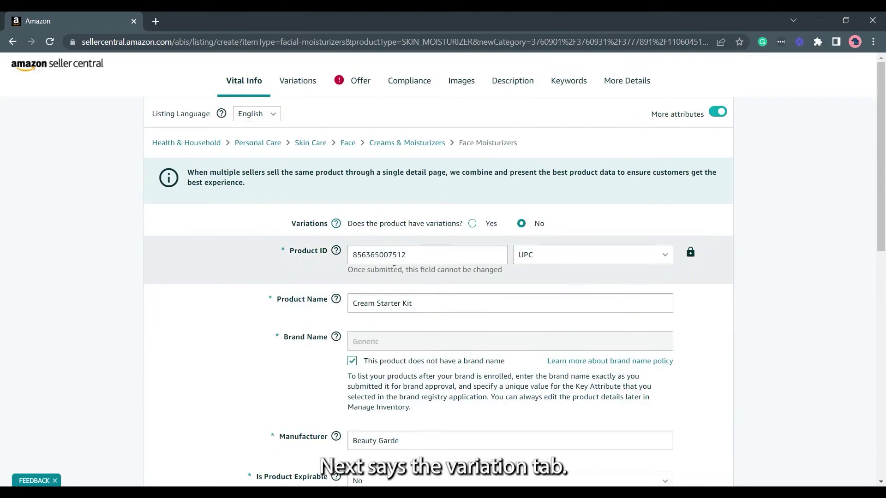
Step: Pass over the variation types to the offer details and set the standard price to USD 29.99
{"action": "left_click", "coordinate": [302, 82]}
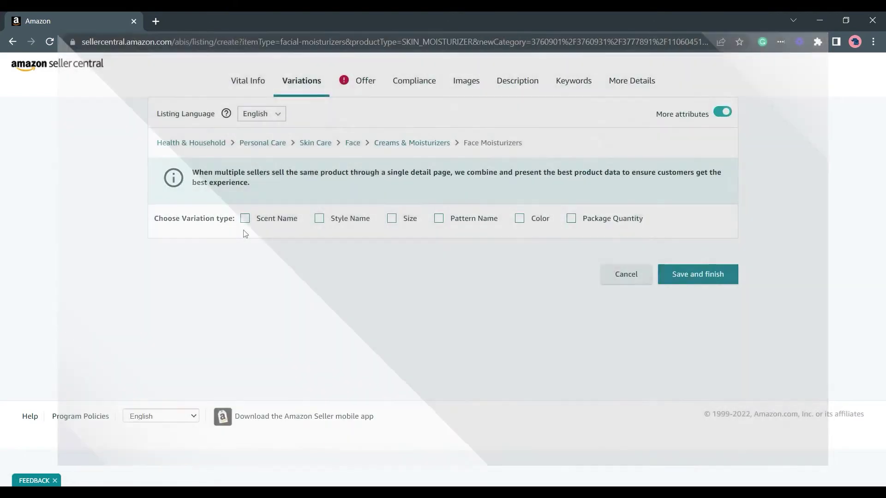
{"action": "left_click", "coordinate": [365, 81]}
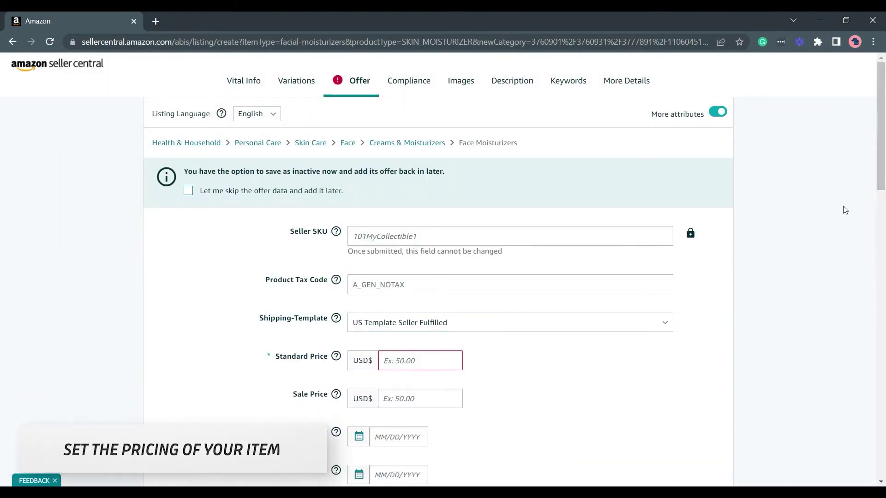
{"action": "scroll", "coordinate": [845, 210], "scroll_direction": "down", "scroll_amount": 3}
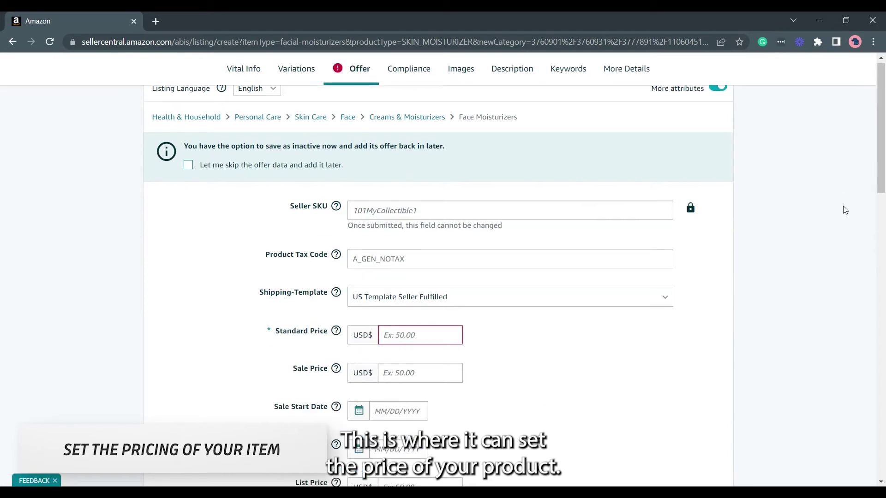
{"action": "left_click", "coordinate": [458, 228]}
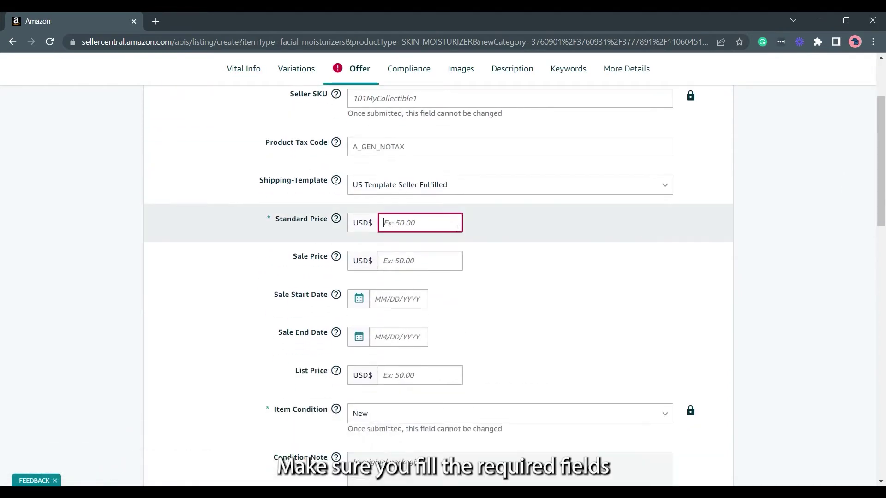
{"action": "type", "text": "29.99"}
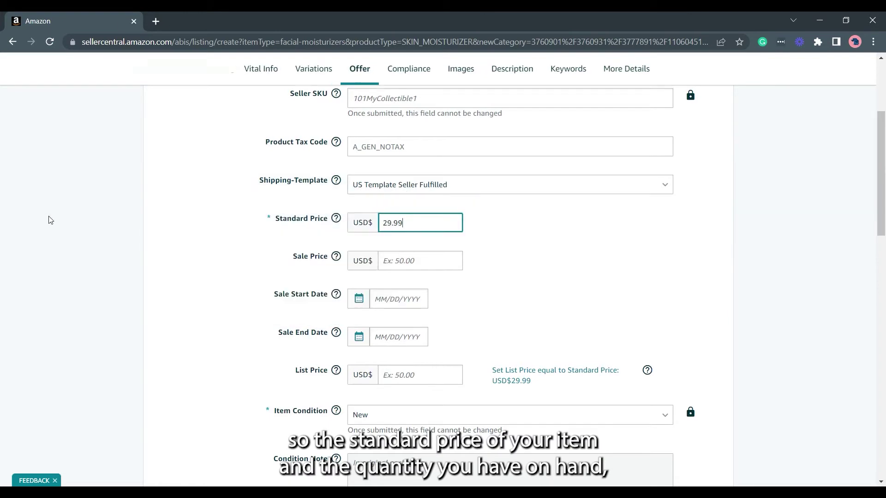
{"action": "left_click", "coordinate": [83, 217]}
Step: Look through the product tax codes available for the offer
{"action": "scroll", "coordinate": [627, 139], "scroll_direction": "up", "scroll_amount": 1}
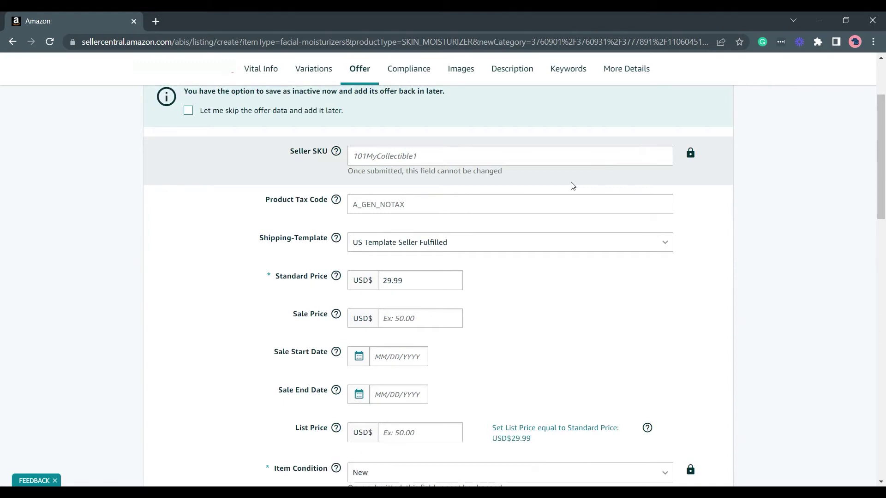
{"action": "left_click", "coordinate": [442, 202]}
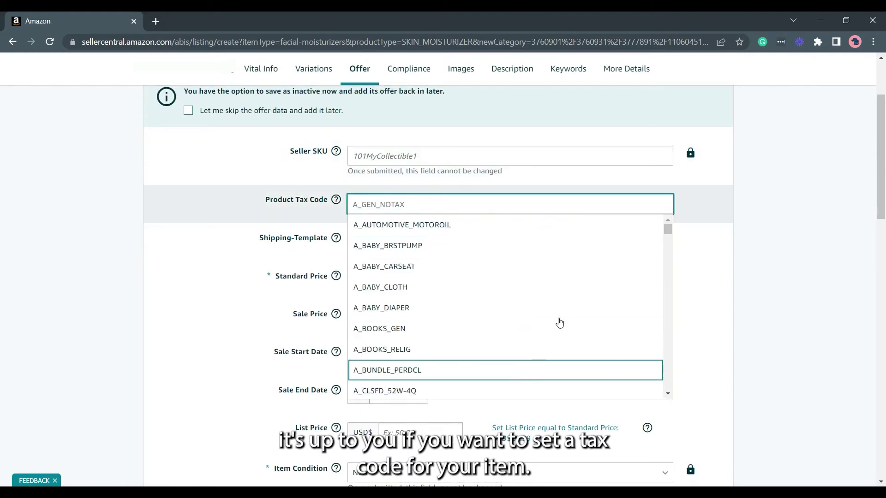
{"action": "scroll", "coordinate": [596, 291], "scroll_direction": "down", "scroll_amount": 3}
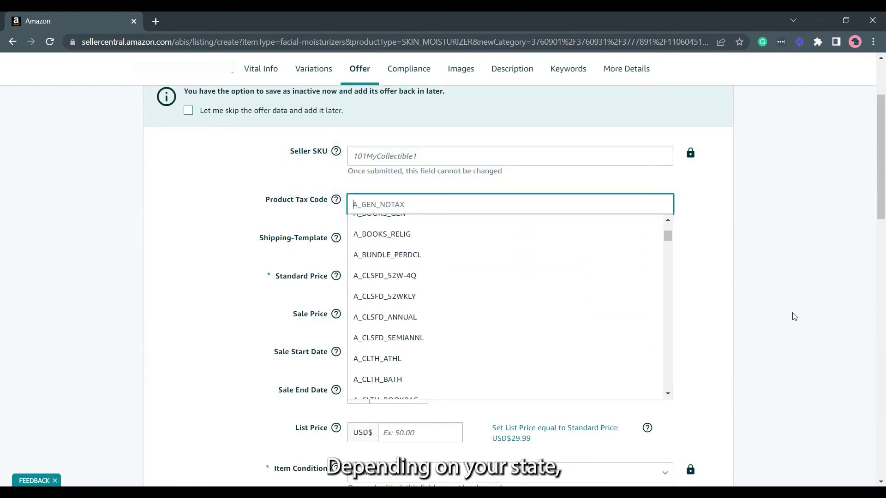
Step: Set the offer's maximum order quantity to 10 and its handling time to 5
{"action": "scroll", "coordinate": [846, 322], "scroll_direction": "down", "scroll_amount": 7}
{"action": "left_click", "coordinate": [392, 253]}
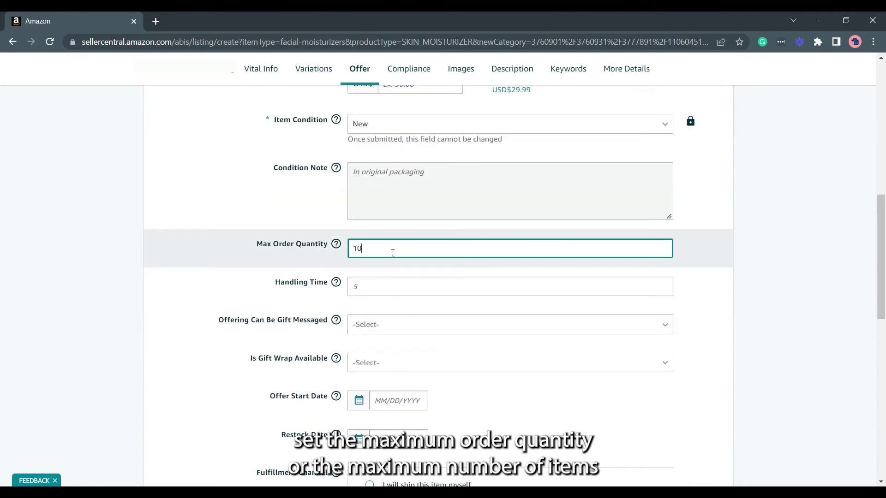
{"action": "left_click", "coordinate": [185, 274]}
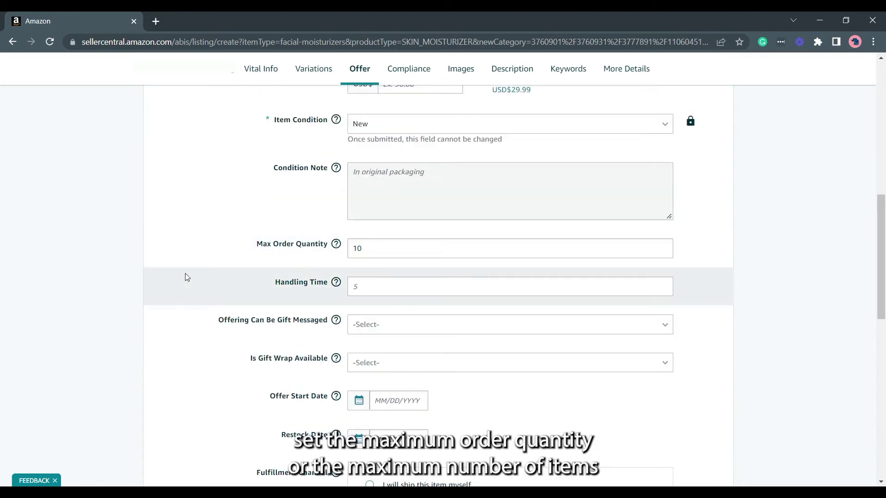
{"action": "left_click", "coordinate": [377, 287]}
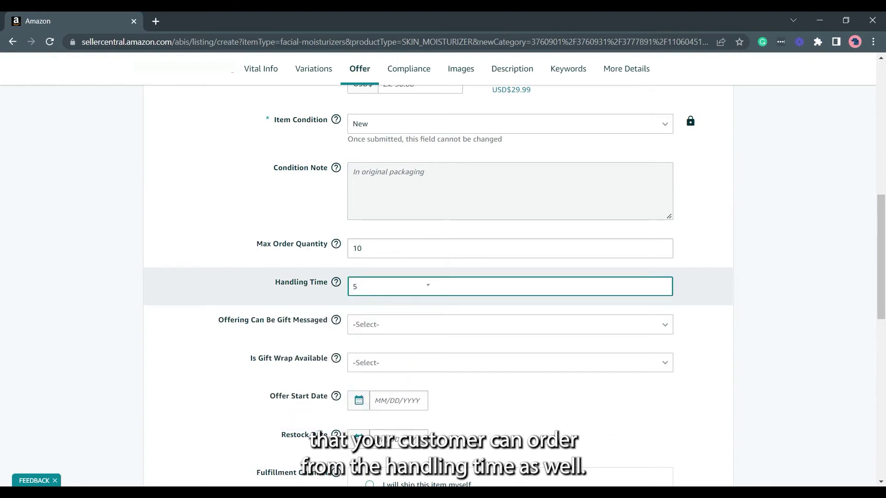
{"action": "scroll", "coordinate": [200, 321], "scroll_direction": "down", "scroll_amount": 1}
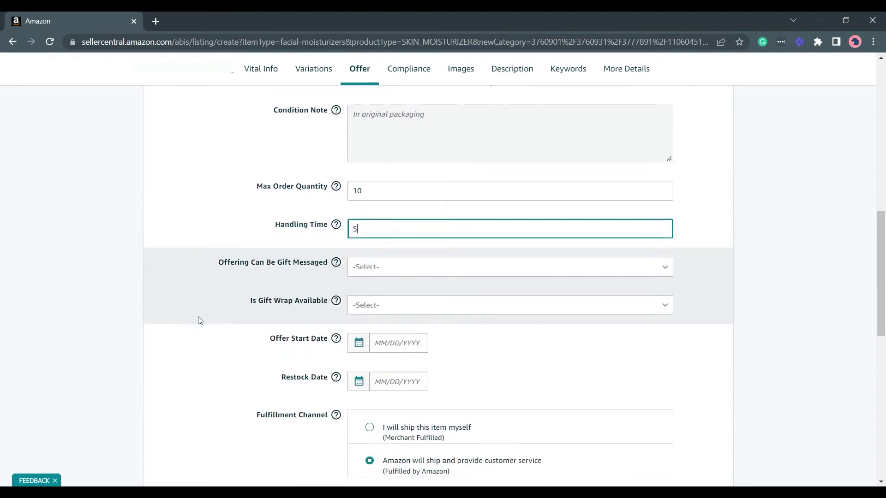
{"action": "left_click", "coordinate": [199, 321]}
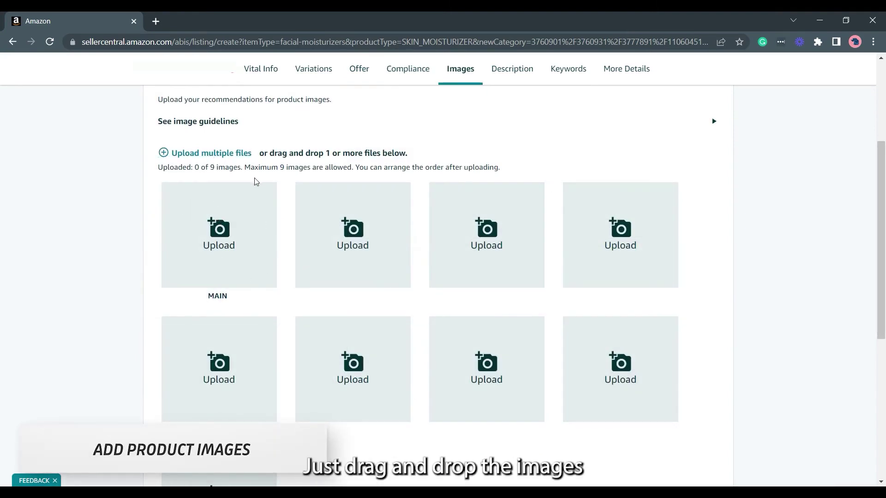
Step: Add a product image file from the computer to the MAIN image slot of the listing
{"action": "key", "text": "alt+Tab"}
{"action": "left_click_drag", "start_coordinate": [629, 266], "coordinate": [190, 271]}
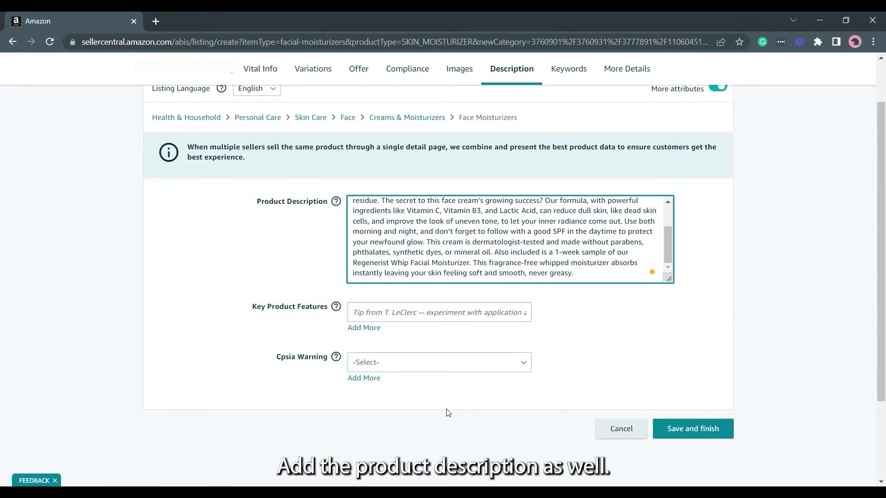
Step: Finish the product description entry and set the target audience in the listing's keywords to Unisex Adult
{"action": "left_click", "coordinate": [447, 412]}
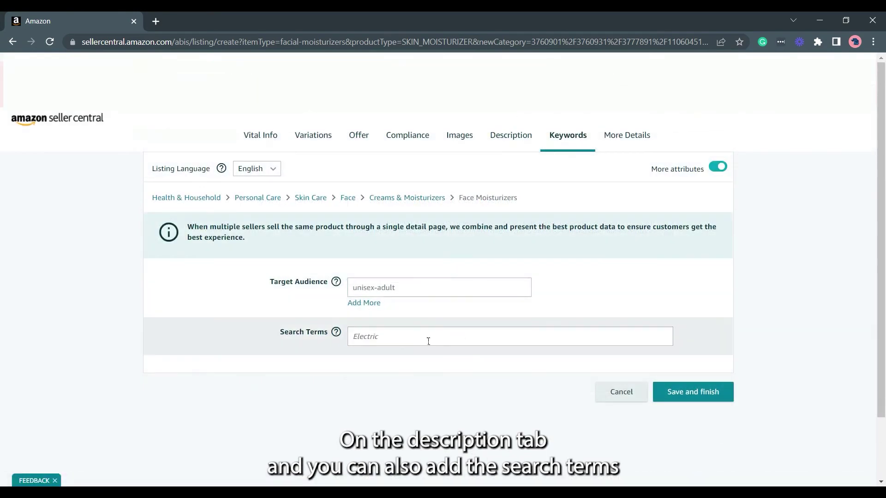
{"action": "left_click", "coordinate": [419, 292]}
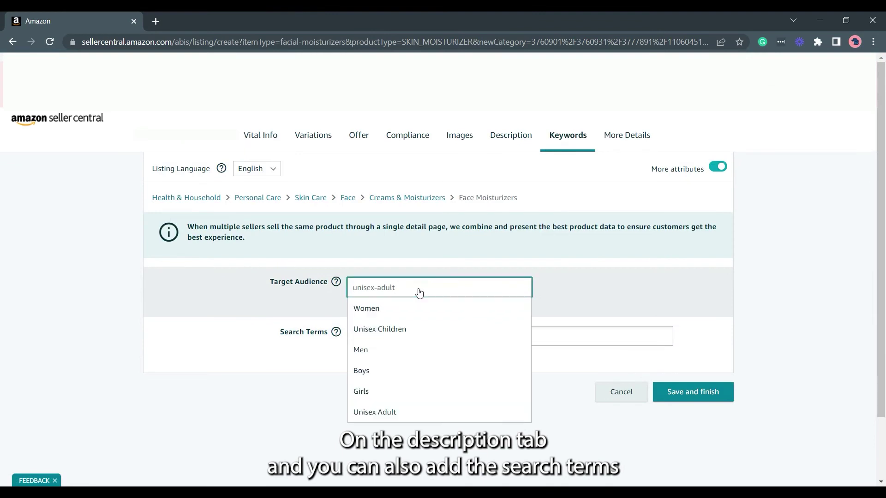
{"action": "left_click", "coordinate": [406, 416]}
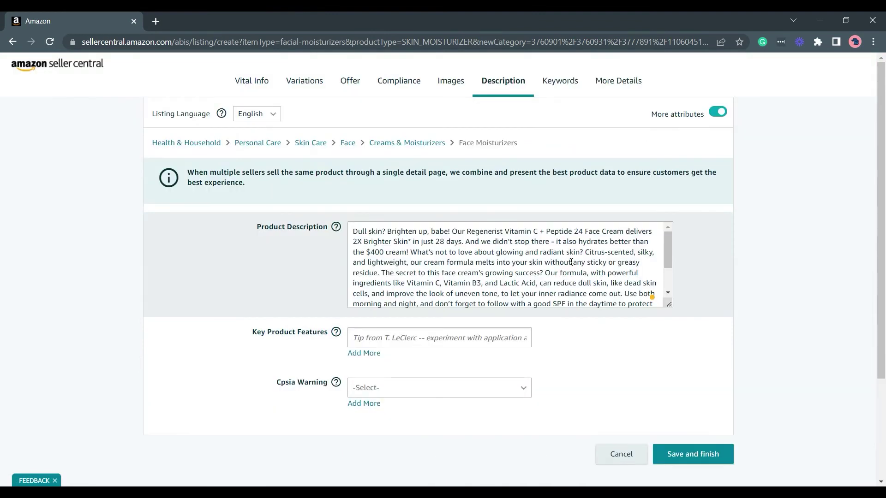
Step: Review all listing sections, from the product description and vital info through to the end of the additional details, for incomplete required fields
{"action": "left_click_drag", "start_coordinate": [585, 252], "coordinate": [598, 273]}
{"action": "left_click", "coordinate": [598, 273]}
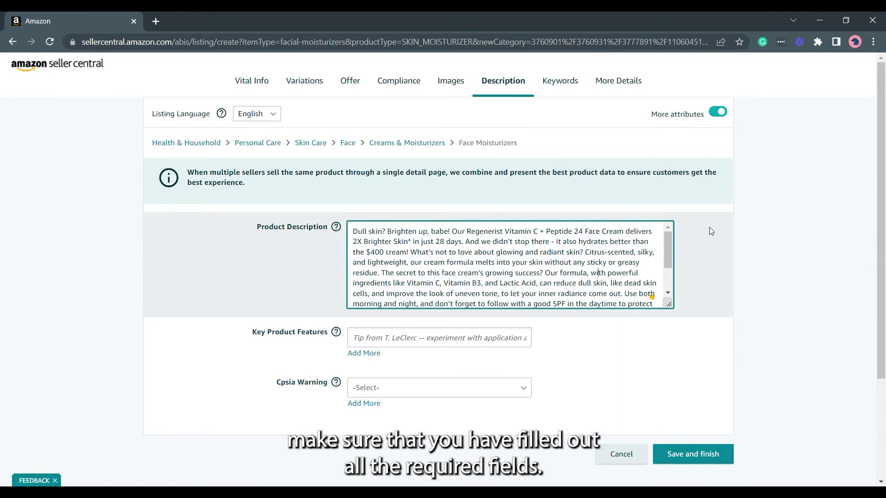
{"action": "left_click", "coordinate": [264, 89]}
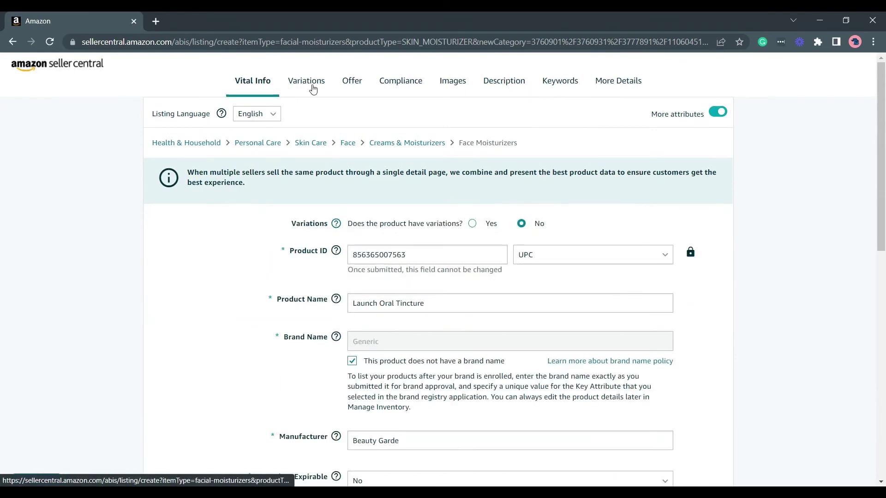
{"action": "left_click", "coordinate": [309, 86]}
{"action": "left_click", "coordinate": [372, 87]}
{"action": "left_click", "coordinate": [423, 87]}
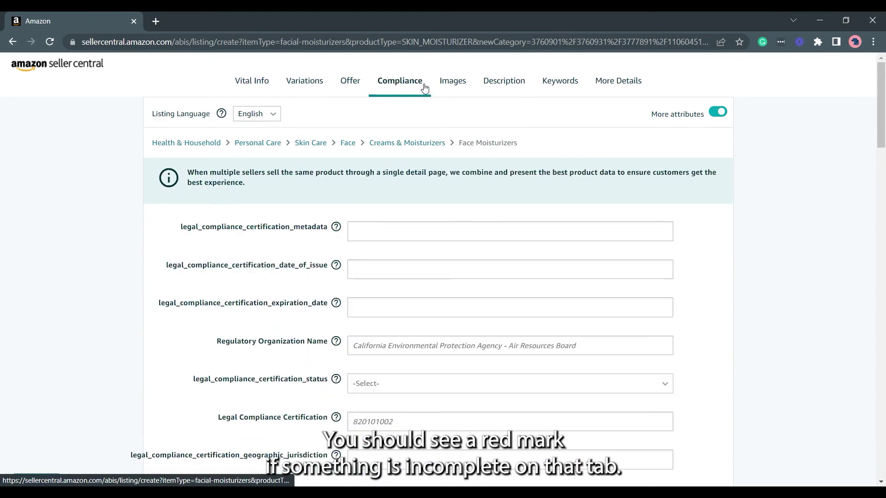
{"action": "left_click", "coordinate": [453, 86]}
{"action": "left_click", "coordinate": [524, 87]}
{"action": "left_click", "coordinate": [560, 86]}
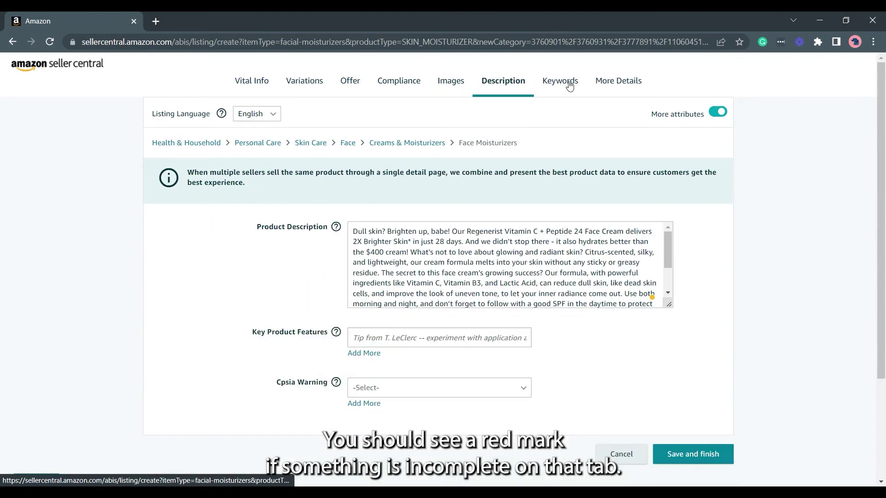
{"action": "left_click", "coordinate": [621, 86]}
{"action": "scroll", "coordinate": [834, 190], "scroll_direction": "down", "scroll_amount": 19}
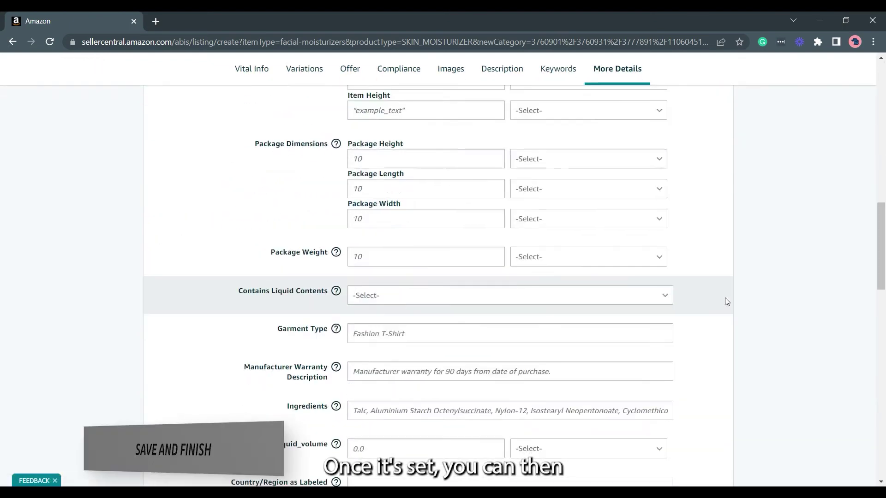
{"action": "scroll", "coordinate": [733, 318], "scroll_direction": "down", "scroll_amount": 10}
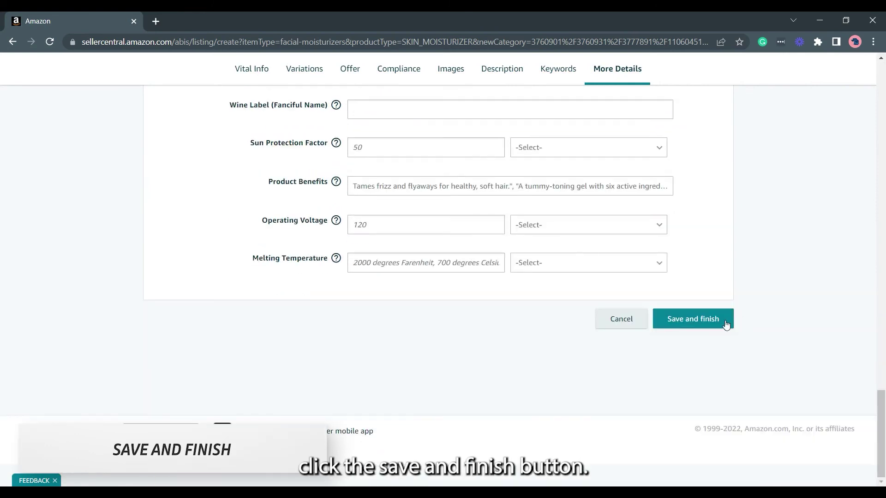